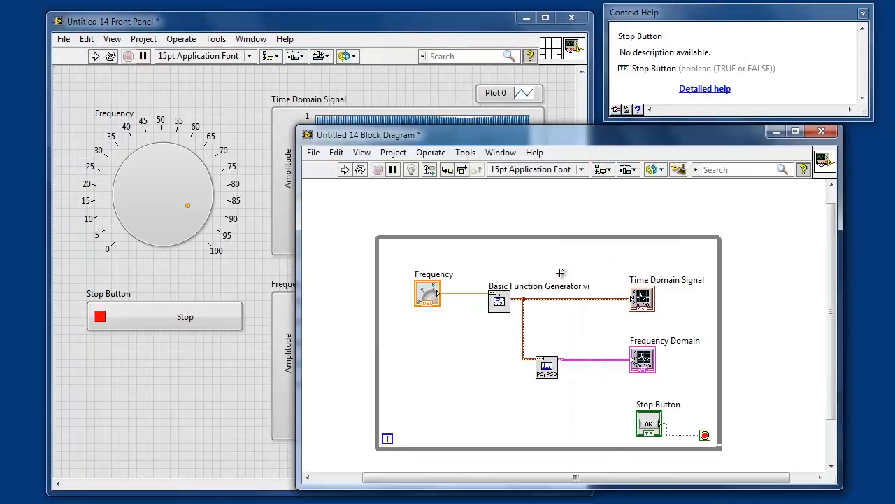
Step: Delete the Frequency knob and Basic Function Generator, then bring up the DAQmx functions palette
left_click_drag(508, 339, 405, 250)
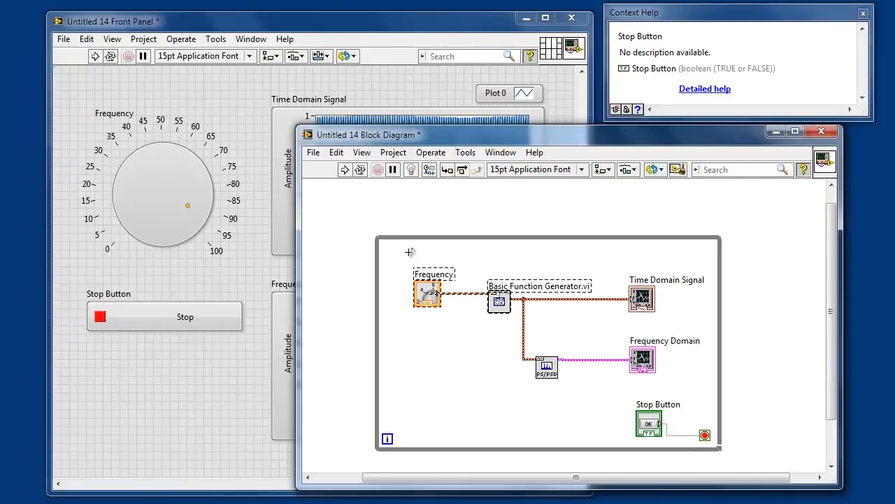
key("Delete")
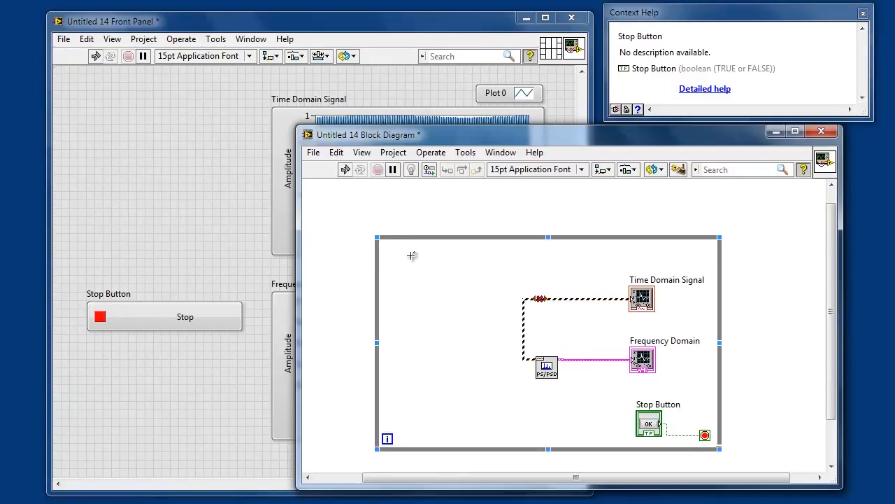
right_click(413, 259)
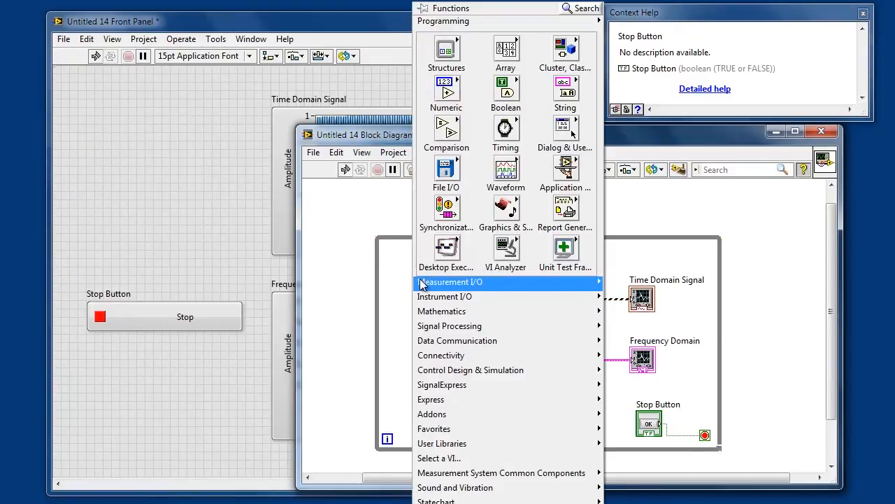
mouse_move(509, 281)
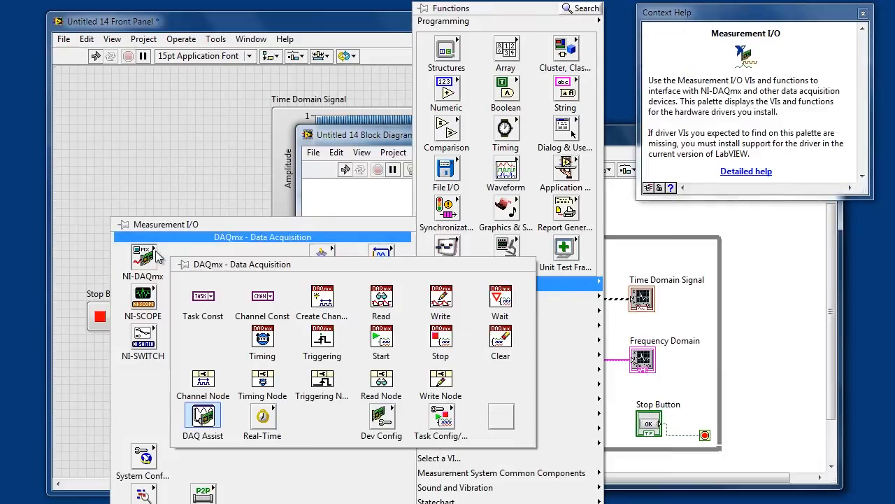
mouse_move(142, 260)
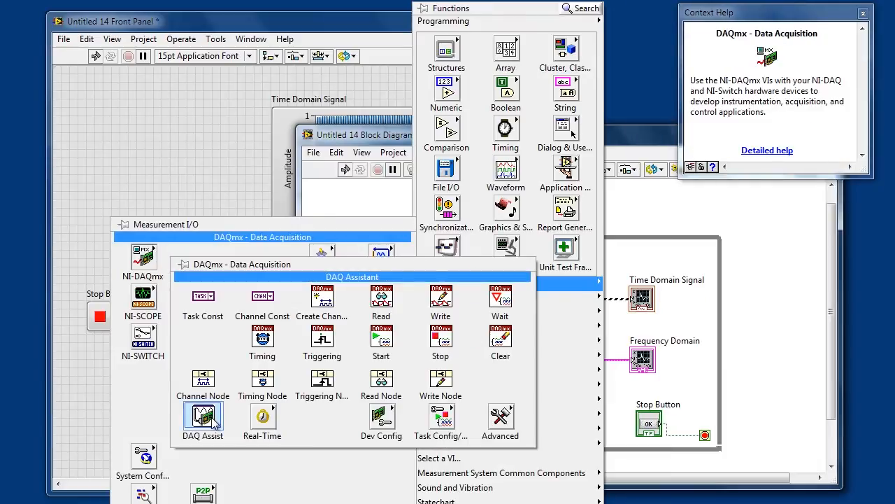
Step: Place a DAQ Assistant inside the while loop, launching its Create New task wizard
left_click(203, 416)
left_click(474, 332)
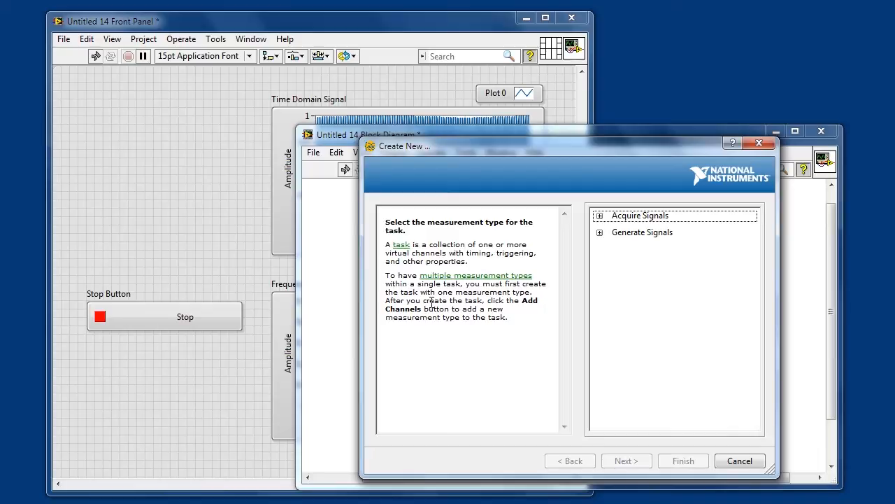
Step: Create an analog-input voltage task on channels ai0 and ai1 of cDAQ1Mod3
left_click(599, 216)
left_click(615, 234)
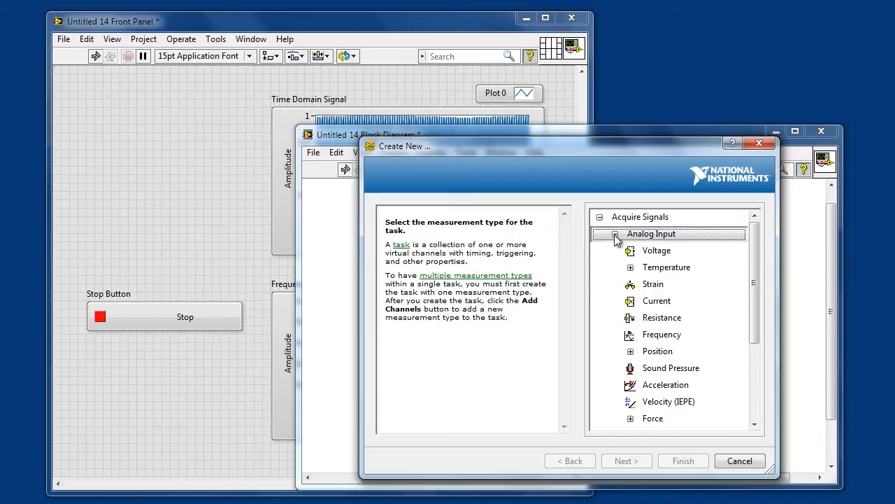
left_click(652, 253)
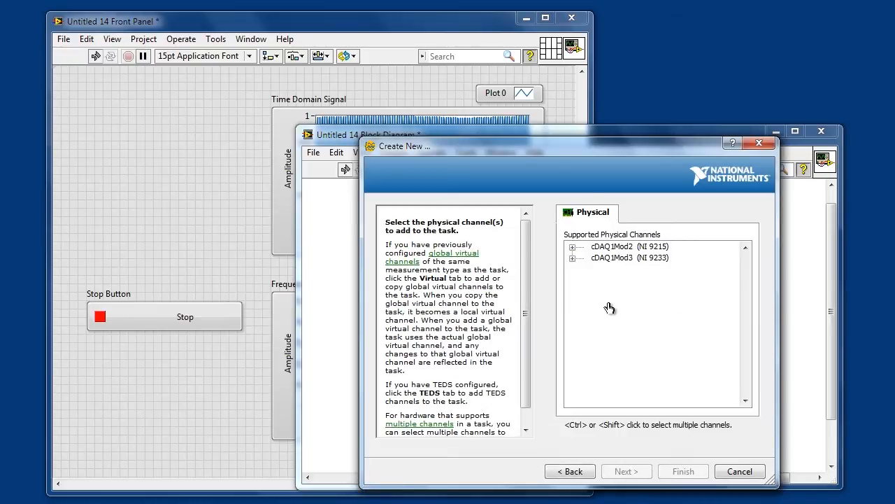
left_click(573, 258)
left_click(606, 272)
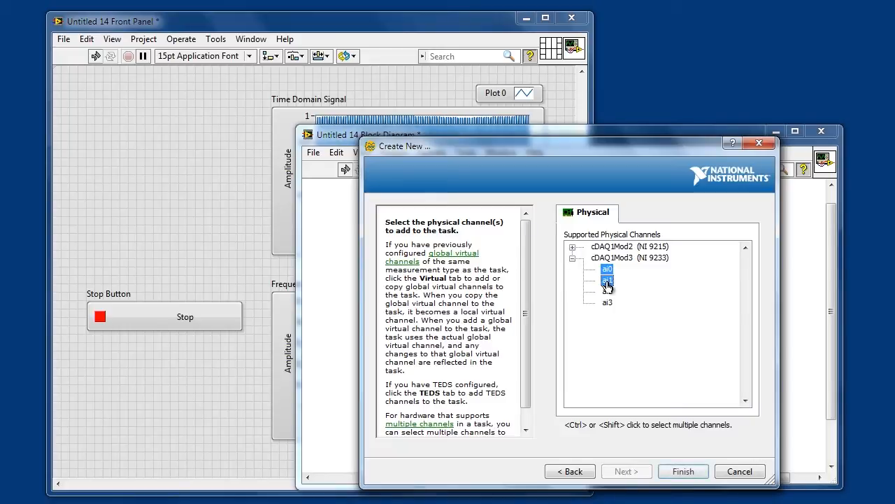
left_click(683, 471)
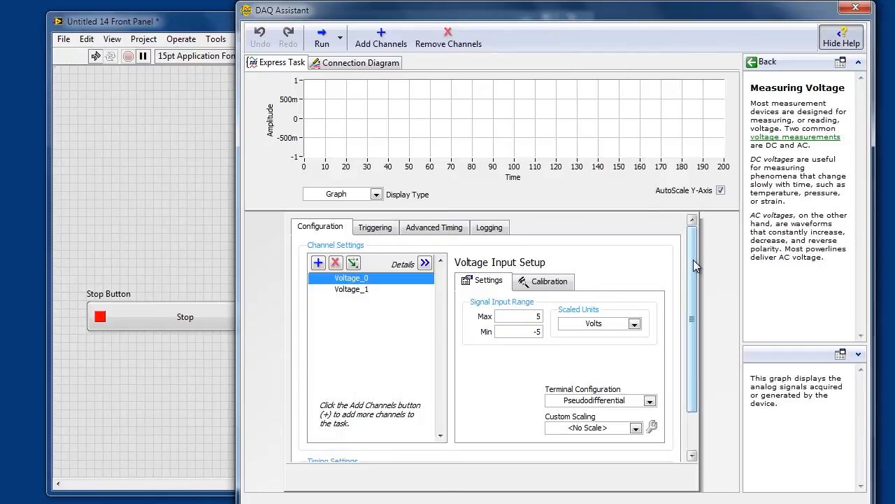
left_click_drag(693, 262, 699, 307)
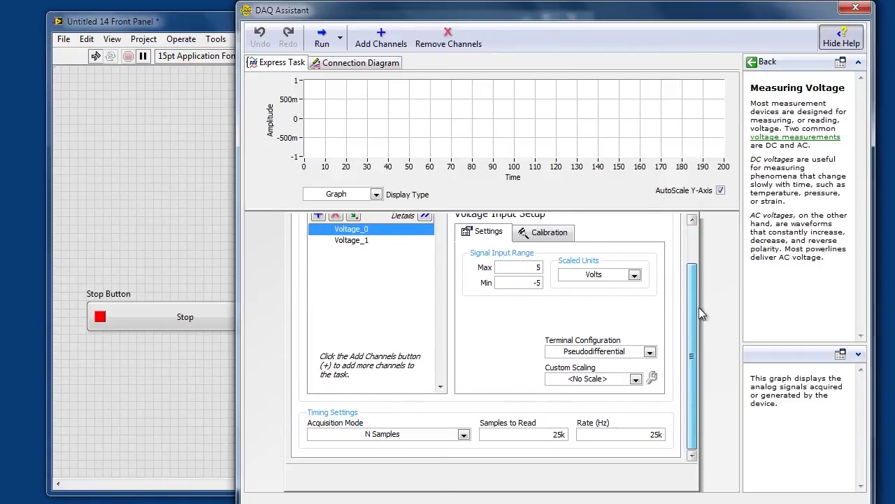
Step: Set the task to Continuous Samples and test-acquire both voltage channels with Run then Stop
left_click(463, 434)
left_click(450, 481)
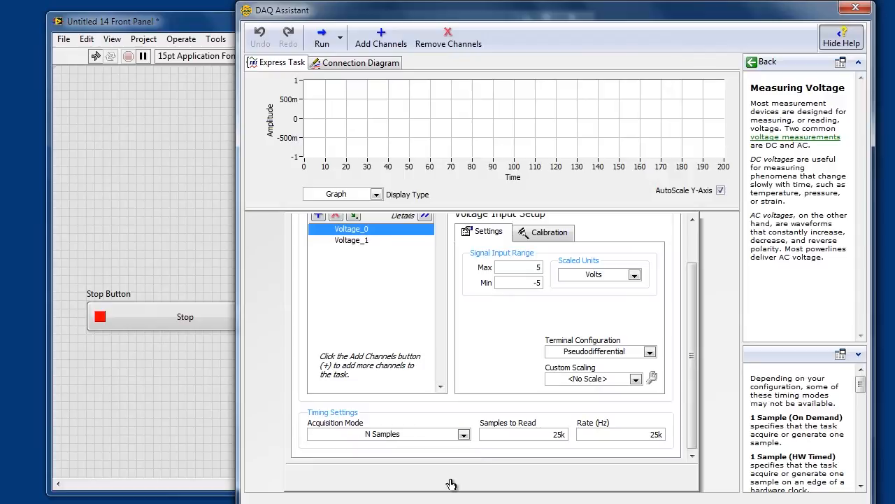
left_click_drag(692, 373, 692, 335)
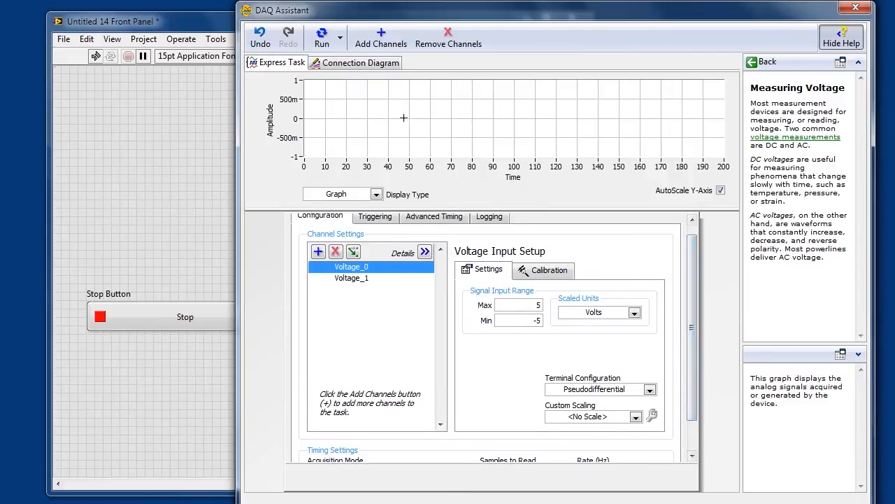
left_click(327, 41)
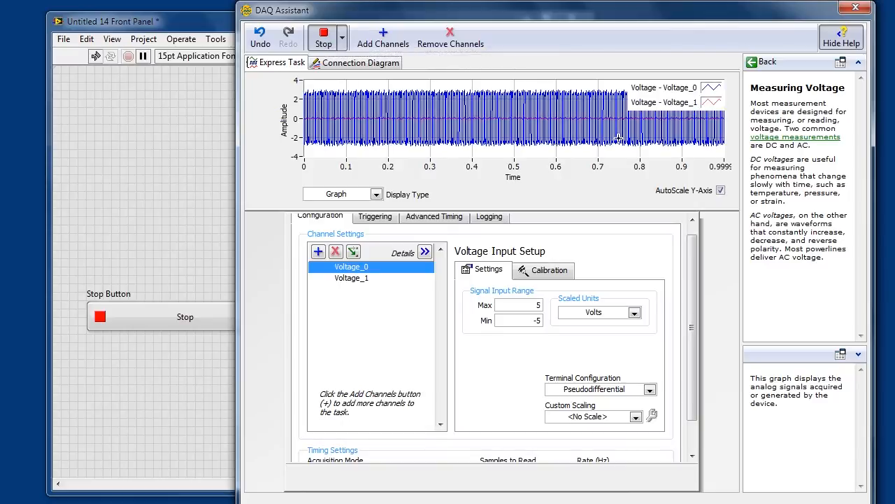
left_click(319, 38)
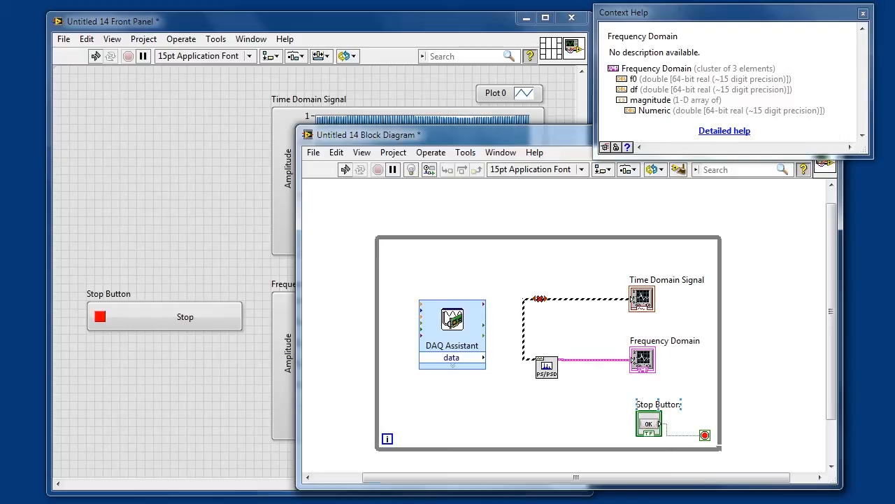
Step: Wire the DAQ Assistant data output to the PS/PSD node and the Time Domain Signal graph
left_click(484, 358)
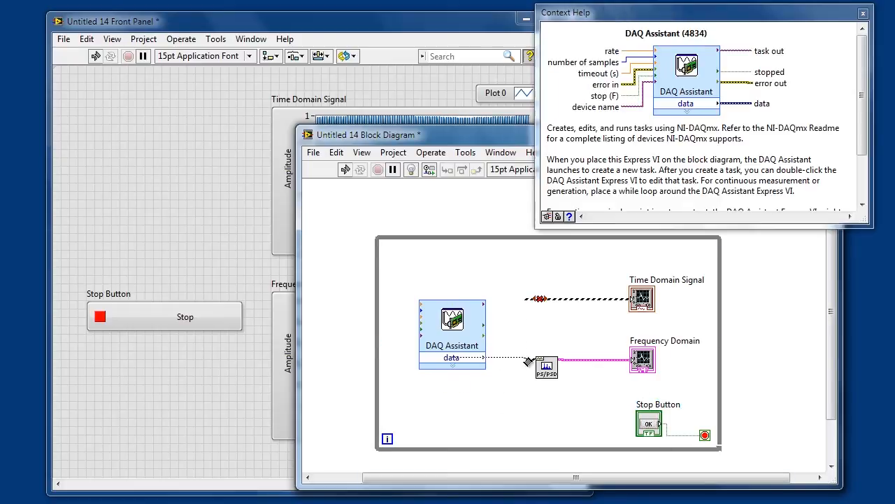
left_click(524, 359)
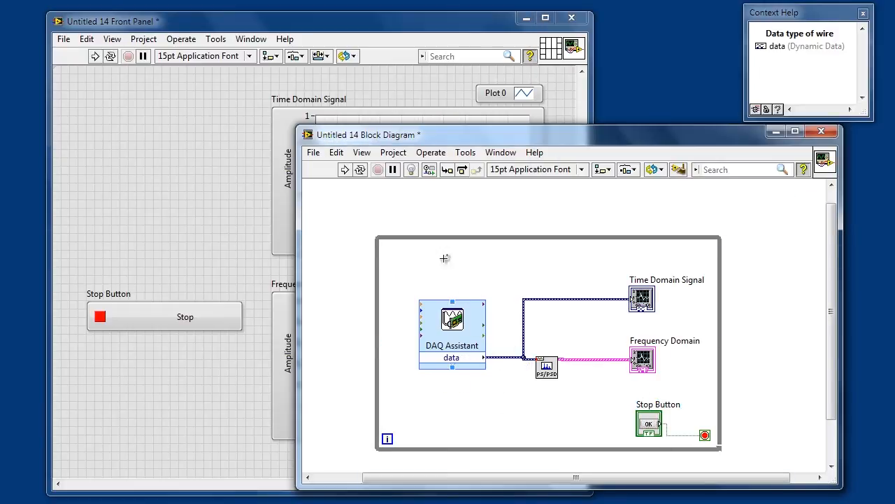
left_click(417, 238)
Step: Bring the front panel forward and run the VI to show live voltages on both graphs
left_click(265, 191)
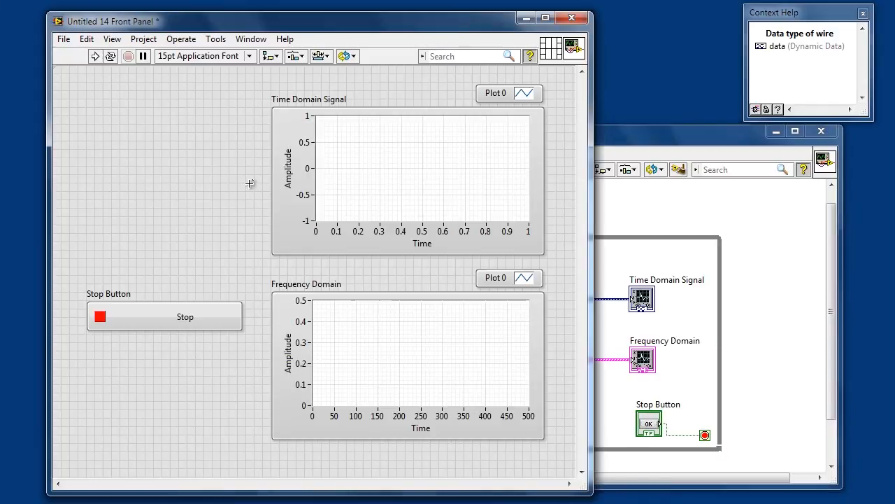
left_click(95, 56)
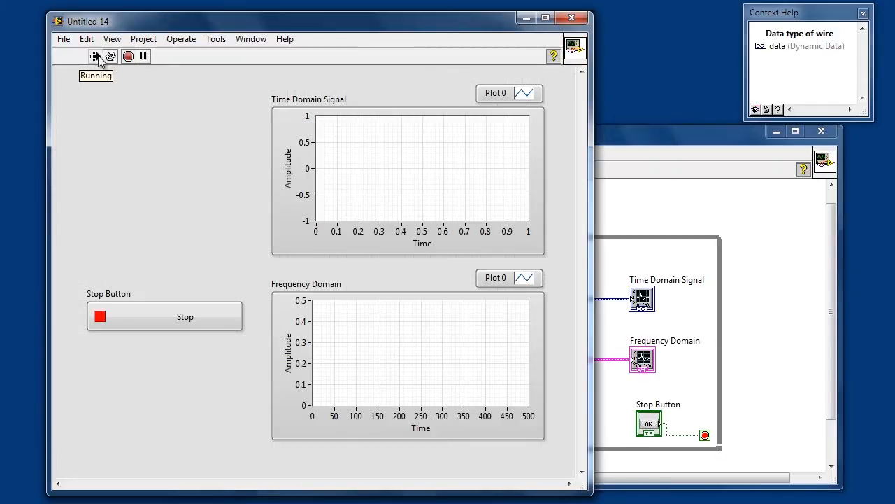